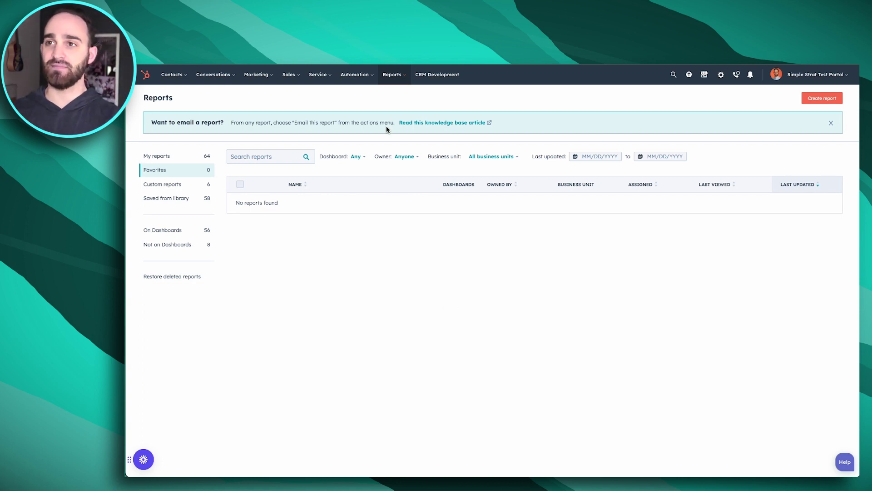
Step: Create a new custom report with Deals as its primary data source and continue to the builder
mouse_move(393, 75)
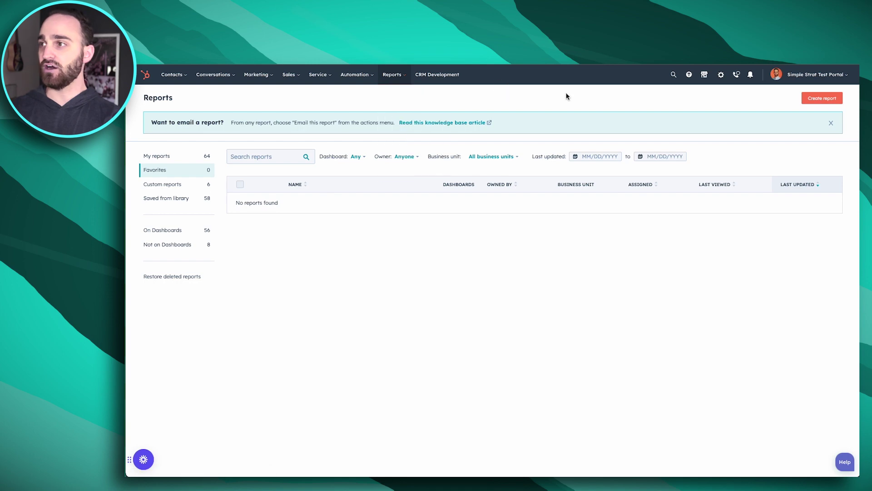
click(827, 99)
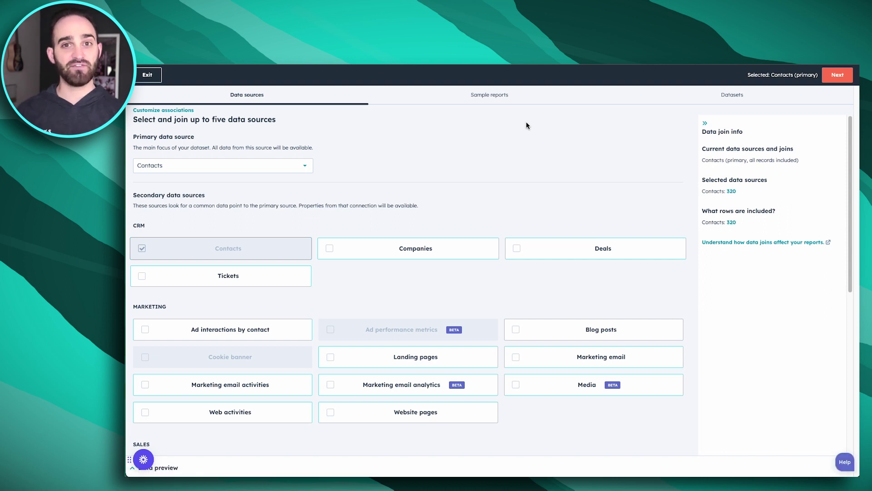
click(282, 169)
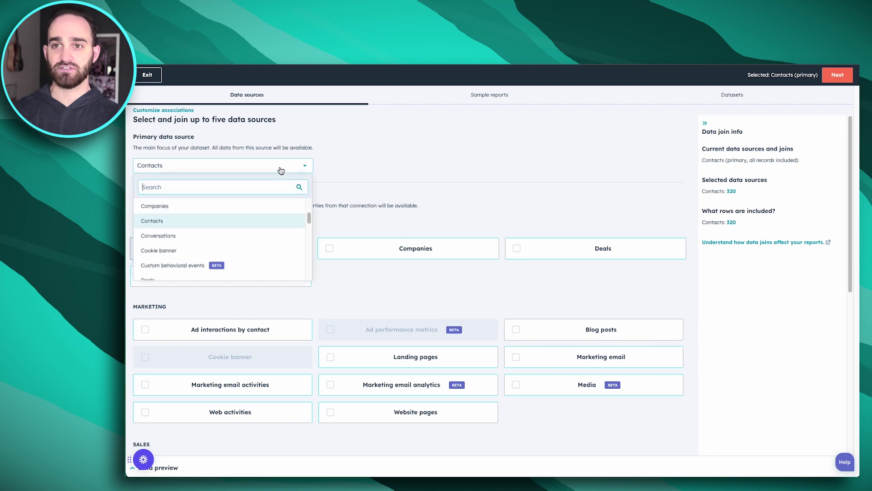
text(dea)
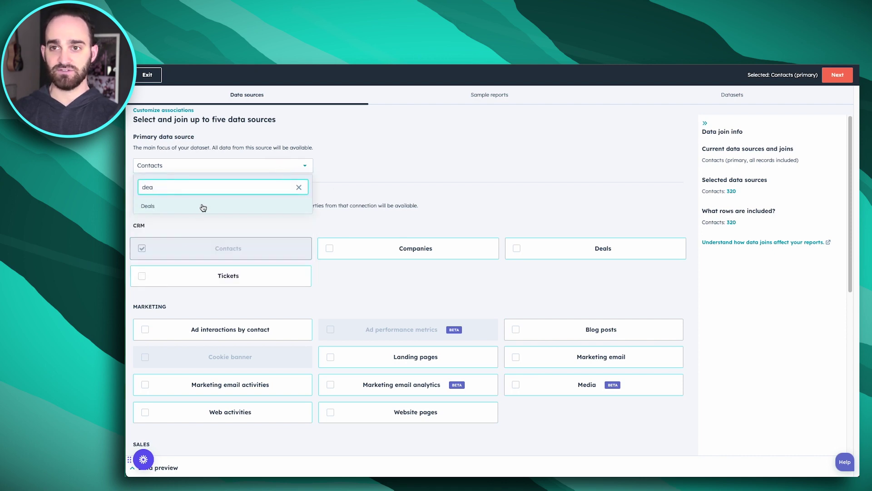
click(203, 208)
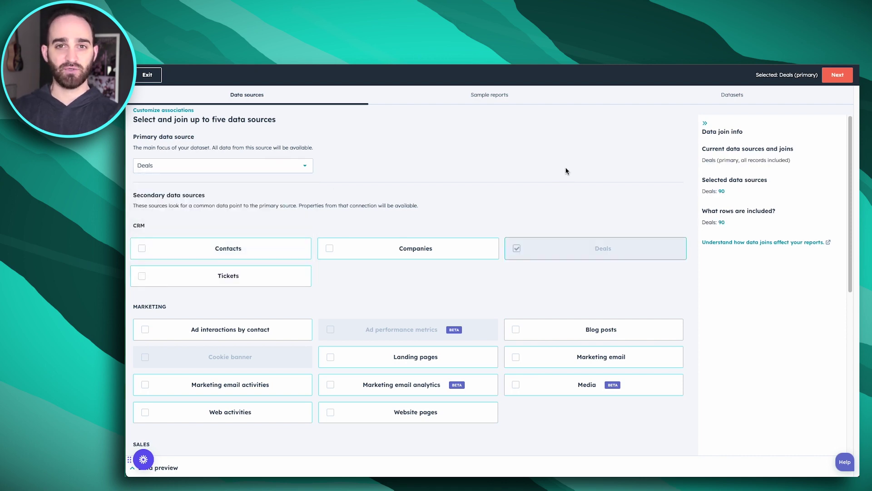
click(823, 82)
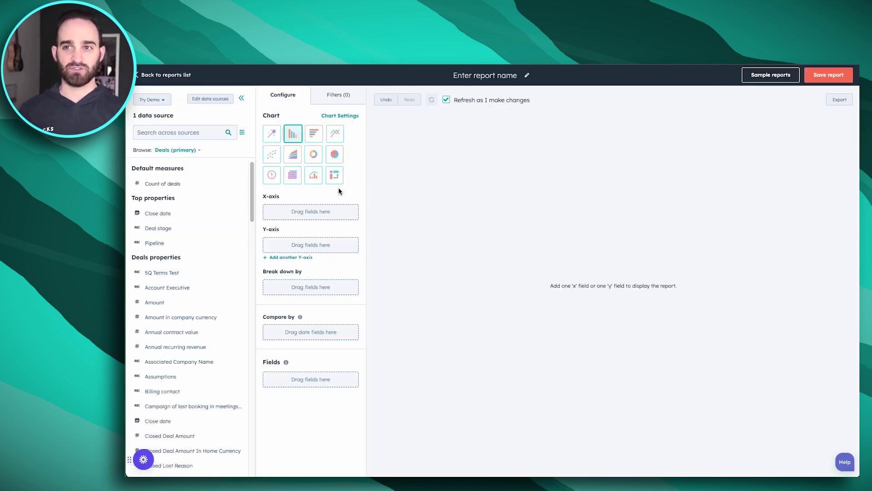
Step: Add a Deal stage filter set to 'is any of' Closed Won (Demo Sales Pipeline)
click(347, 100)
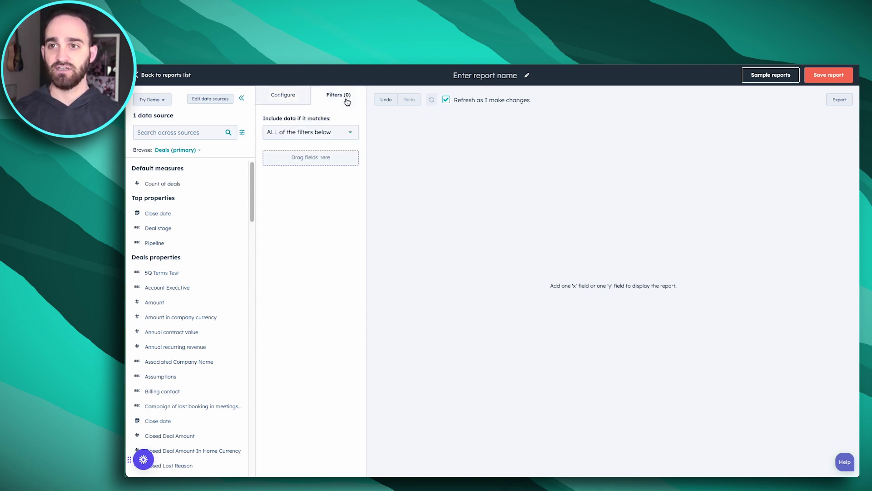
click(205, 138)
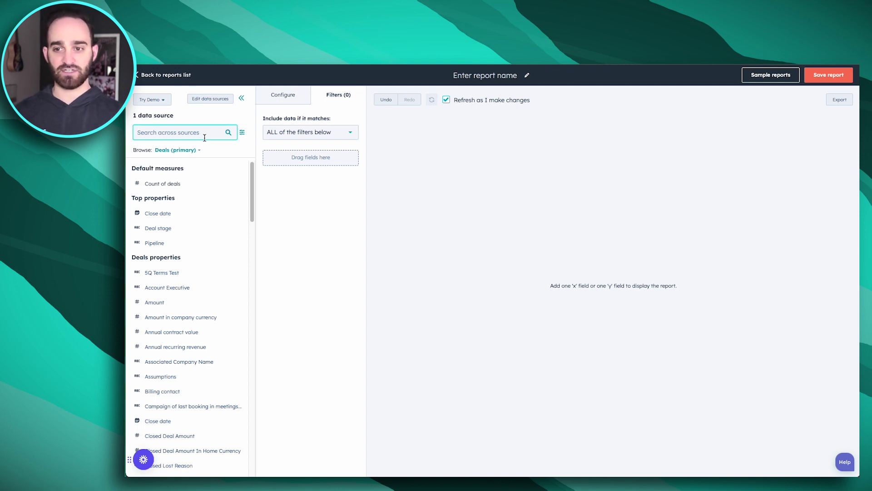
text(stage)
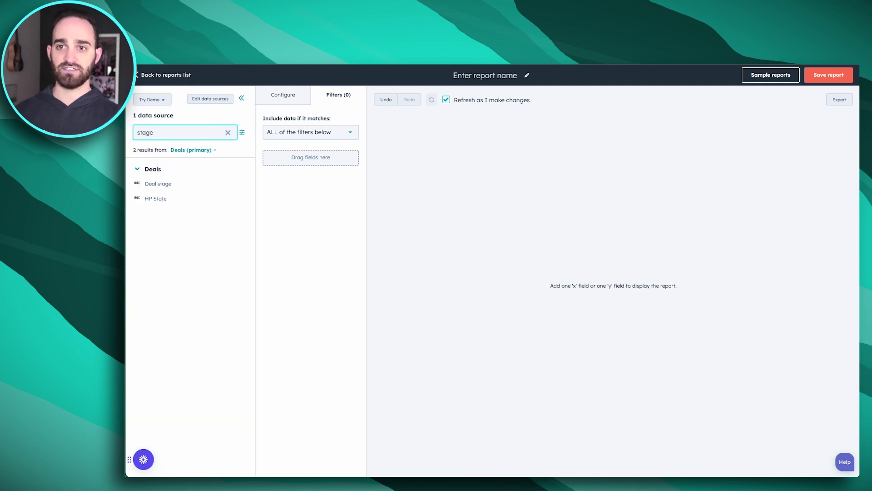
drag(214, 182, 318, 195)
click(320, 179)
click(401, 188)
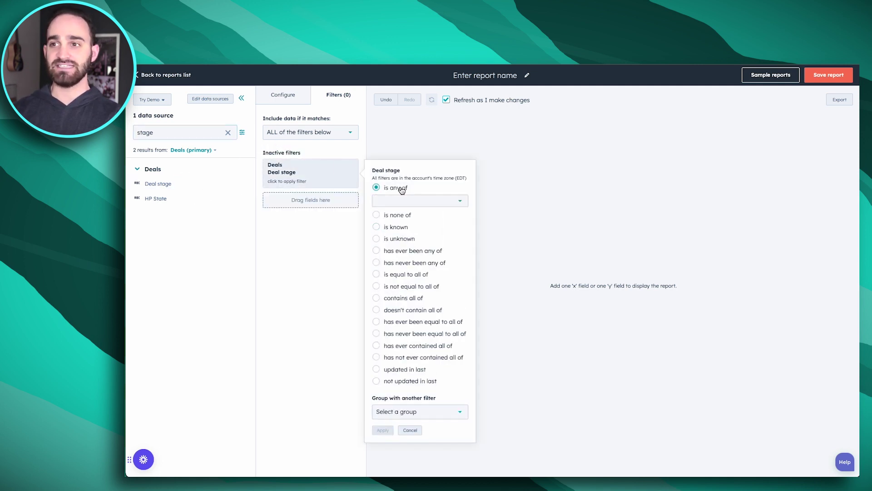
click(411, 201)
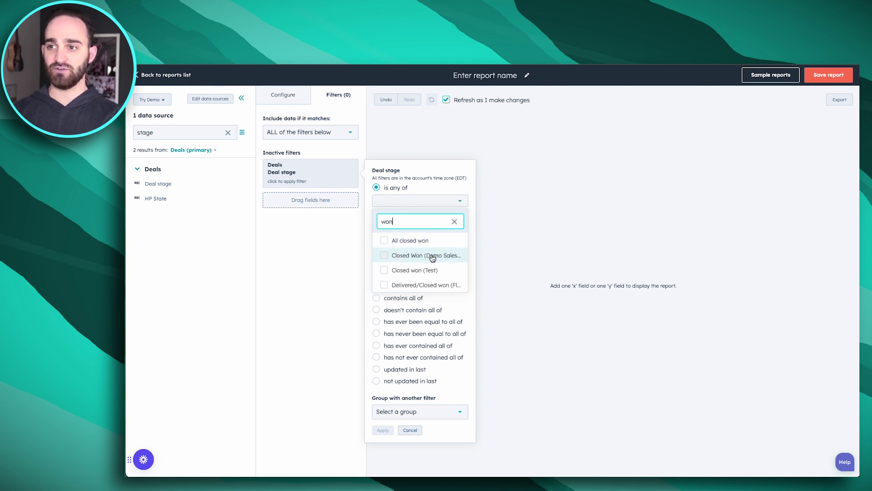
click(433, 255)
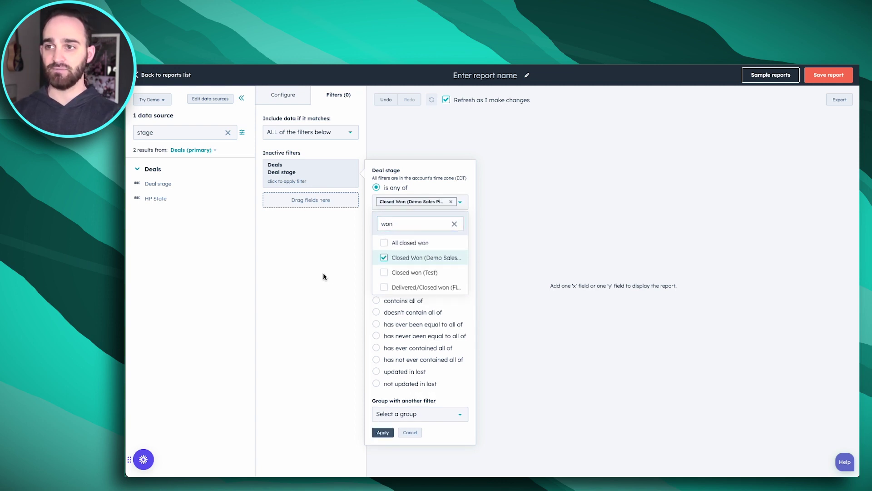
click(383, 433)
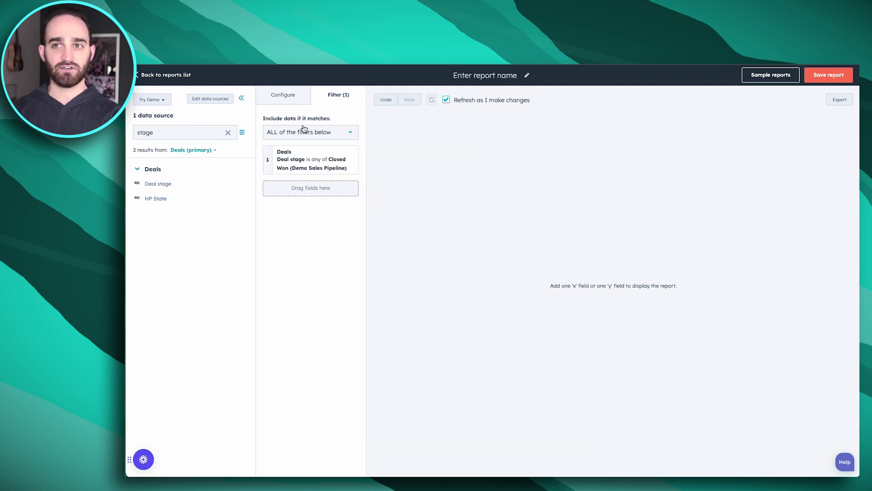
Step: Put Close date on the X-axis with Monthly frequency, spanning Dec 2022 to Jun 2023
click(289, 97)
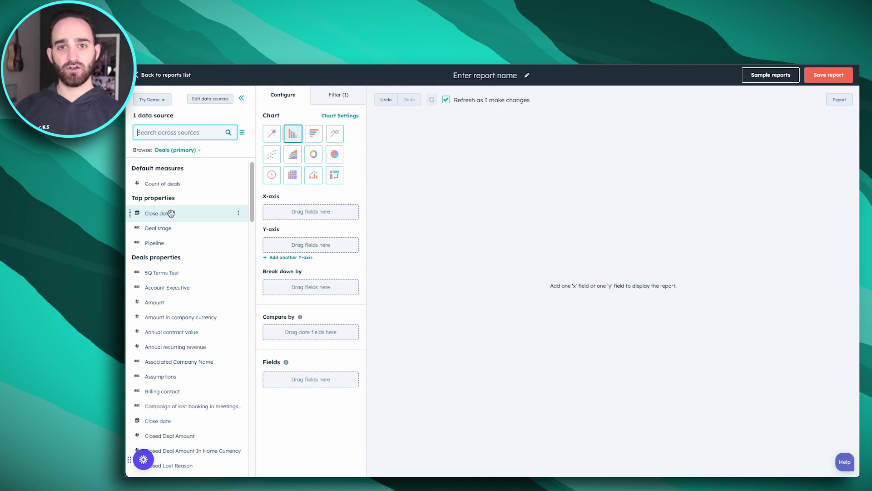
drag(171, 213, 277, 209)
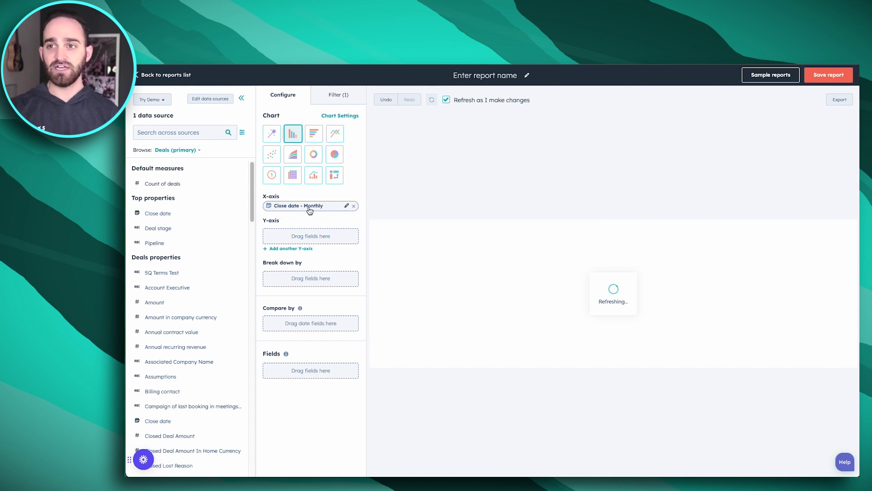
click(347, 208)
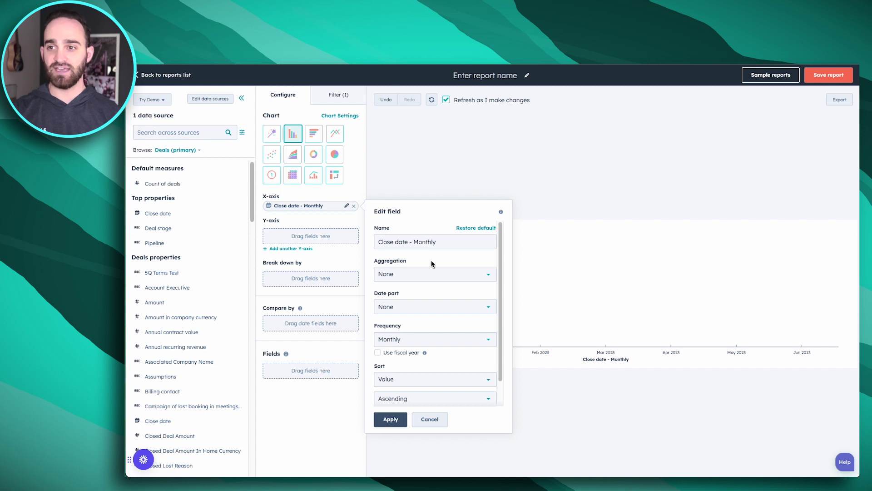
click(409, 339)
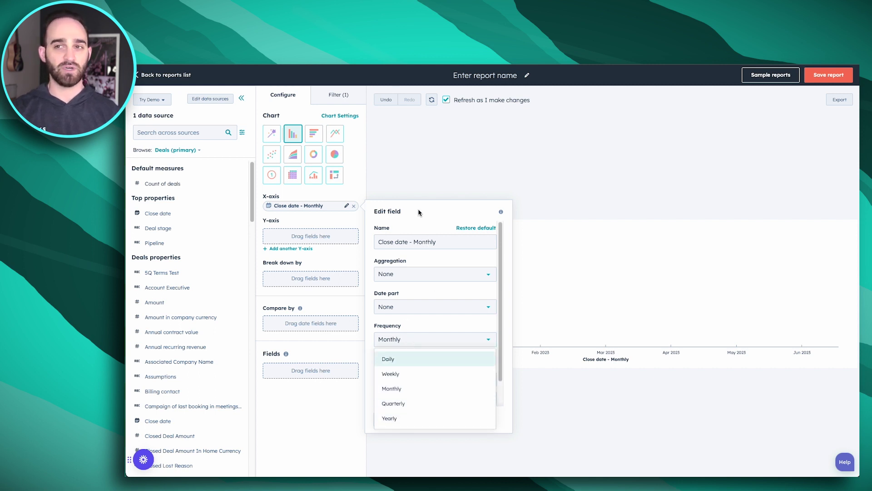
click(418, 177)
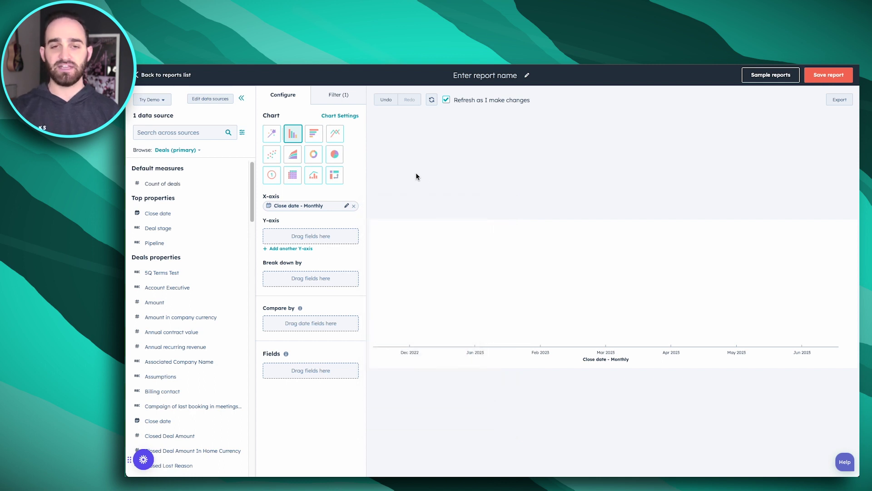
Step: Add Amount to the Y-axis so Sum (Amount) is plotted for each close month
click(162, 135)
text(amount)
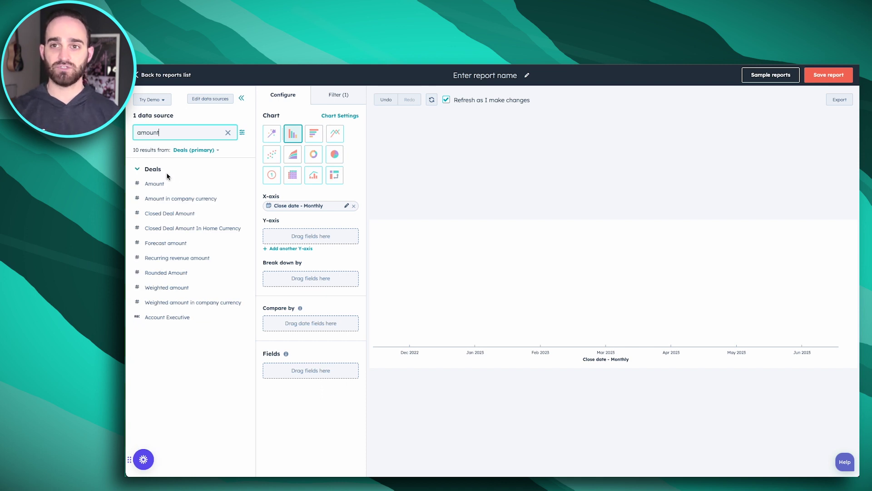
drag(173, 184, 269, 235)
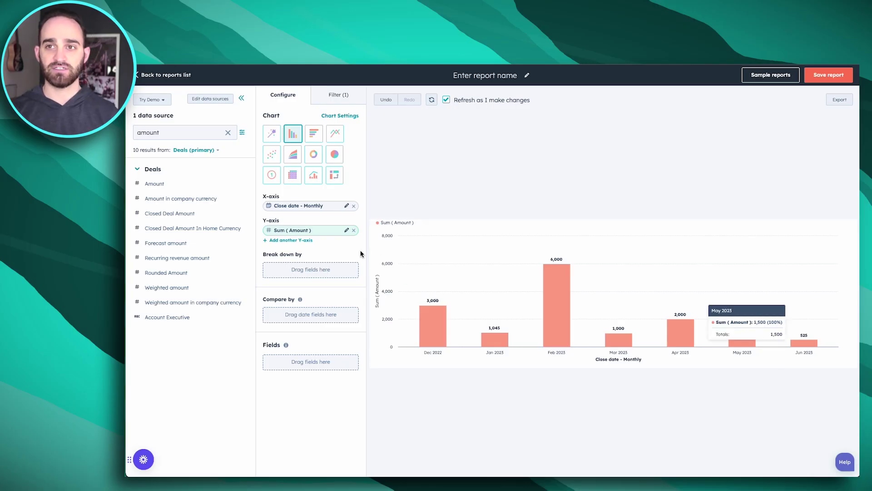
click(227, 132)
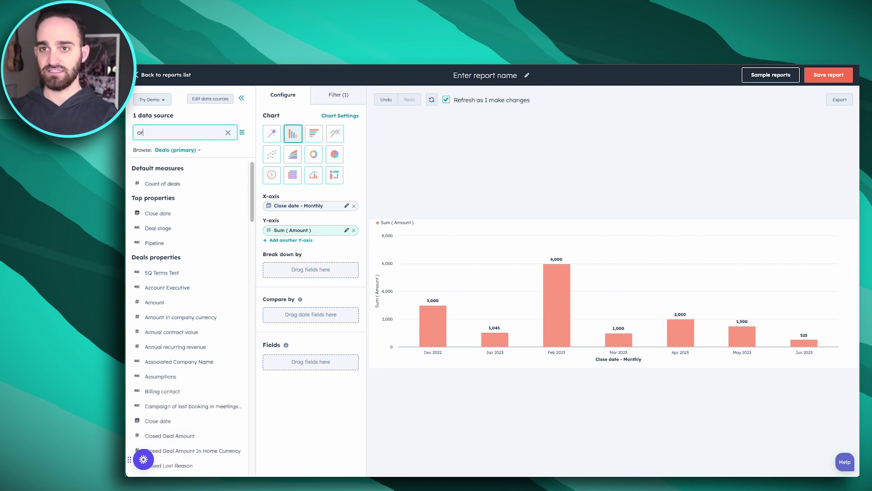
Step: Break the bars down by Original source type, stacking Organic Search, Paid Search and others
text(origin)
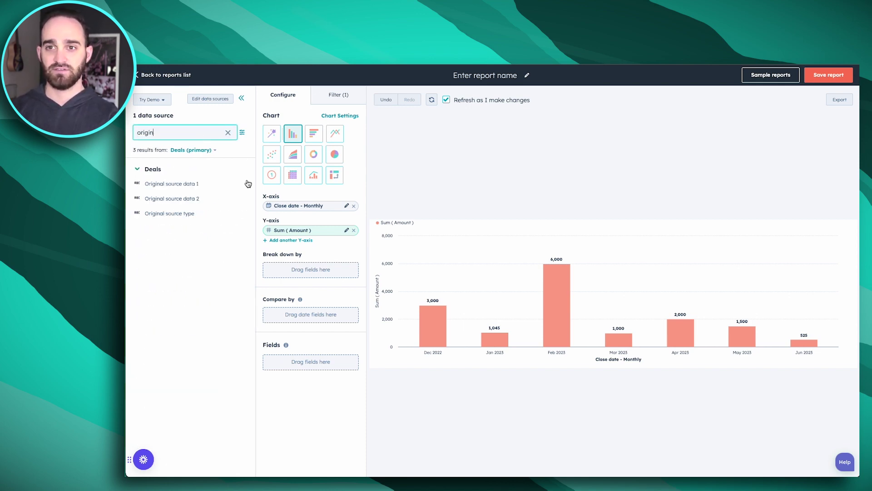
drag(190, 215, 271, 268)
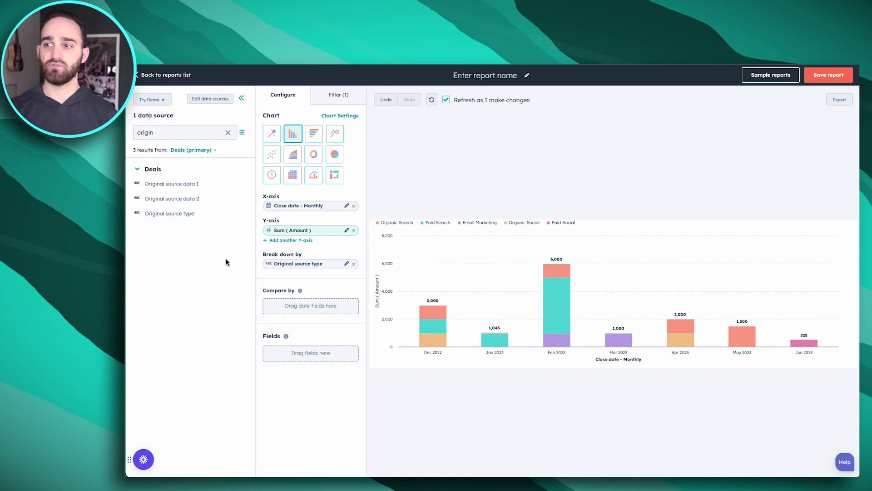
mouse_move(552, 304)
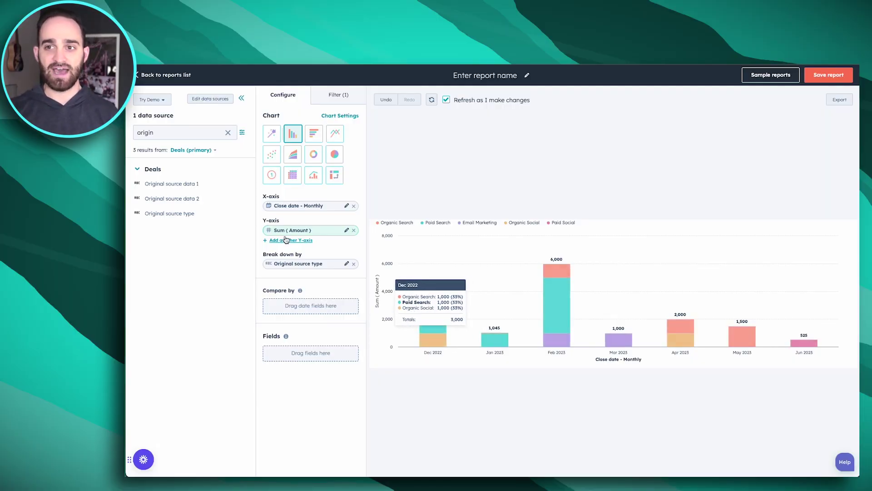
Step: Switch to a combination chart with Count of deals on Y-axis 2
click(314, 175)
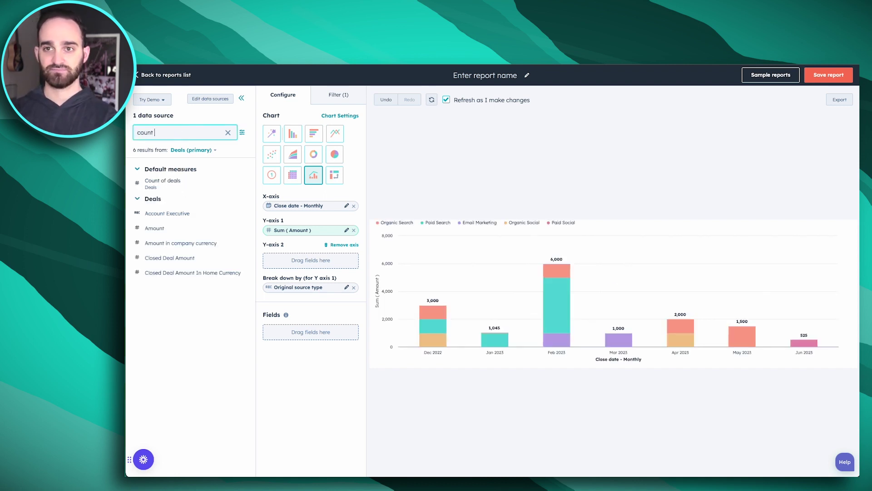
drag(195, 179, 279, 261)
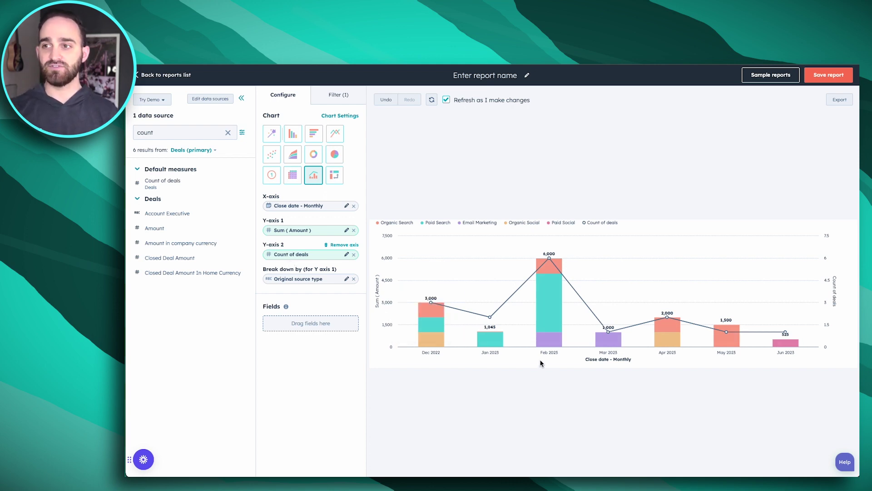
Step: In Chart Settings, change Y-axis 2's Show as from Line to Bar, keeping the Default Y2 palette
mouse_move(504, 328)
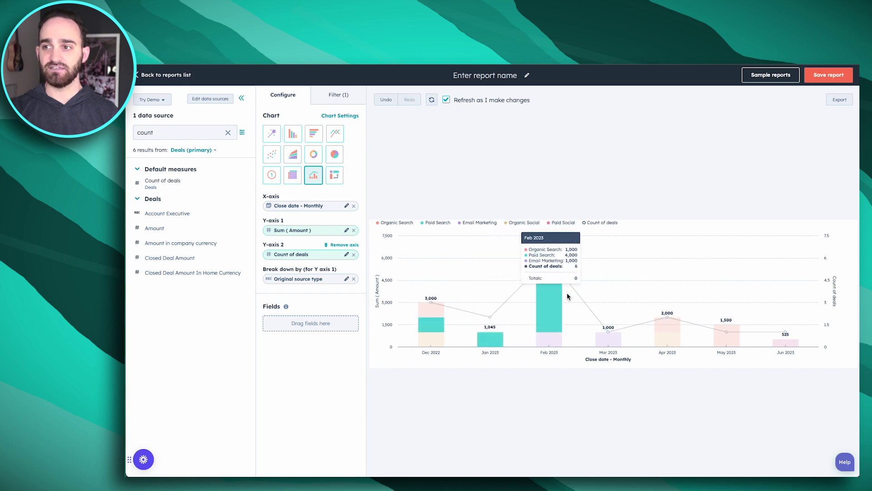
mouse_move(611, 332)
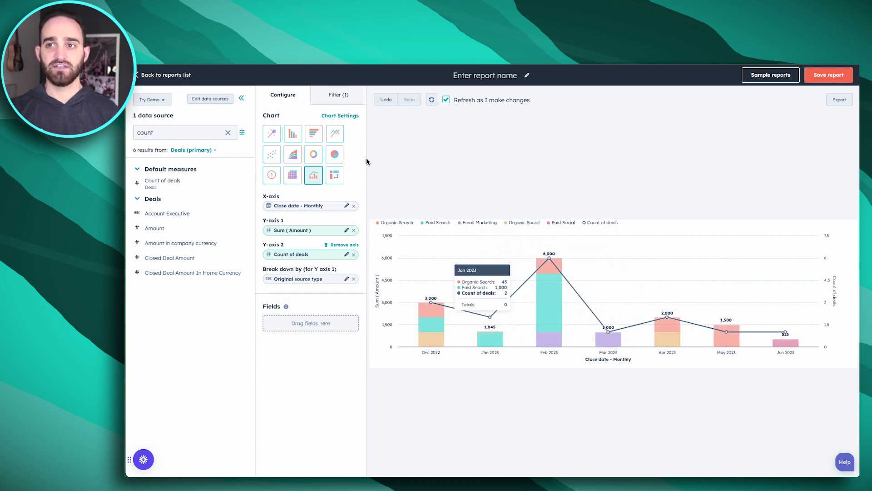
click(345, 116)
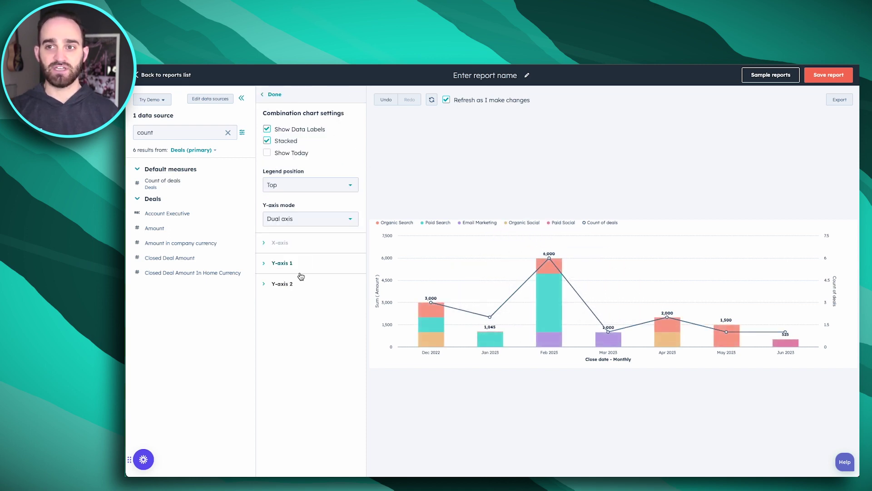
click(290, 283)
scroll(336, 363, down, 3)
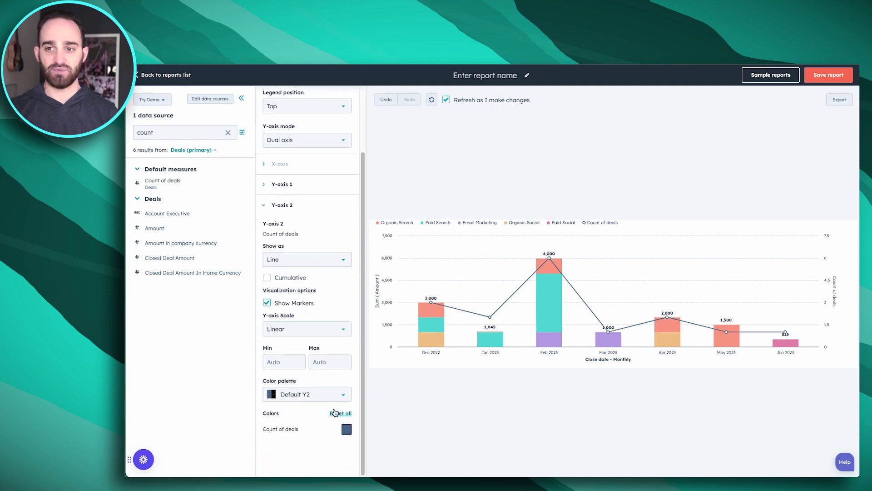
click(333, 401)
click(332, 438)
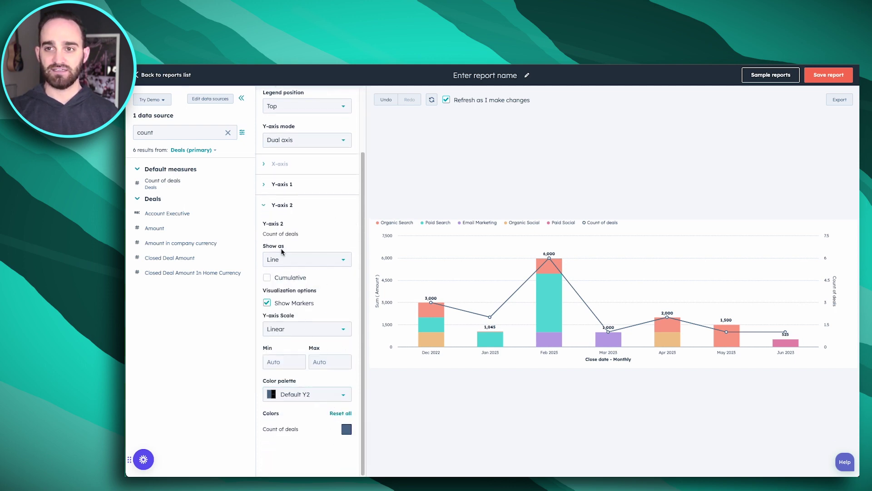
click(281, 260)
click(287, 277)
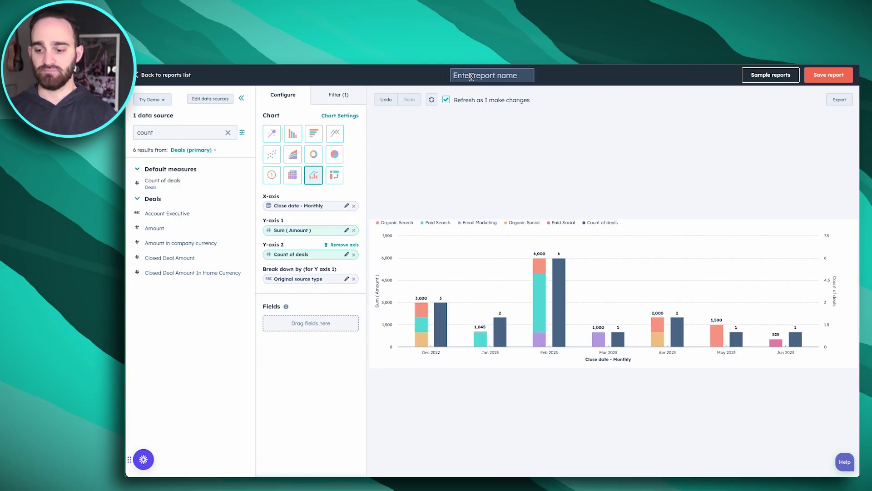
Step: Title the report 'Revenue by month by source' and bring up the Save report panel
text(REve)
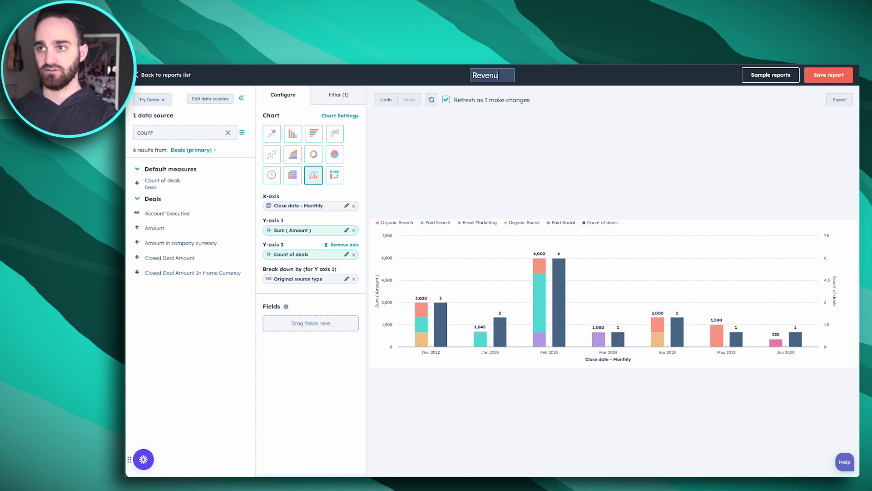
text(nue by month by source)
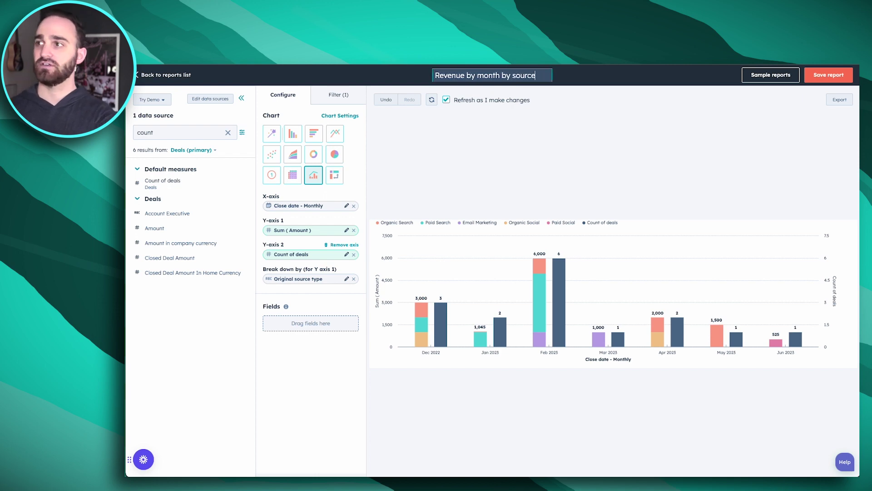
click(832, 76)
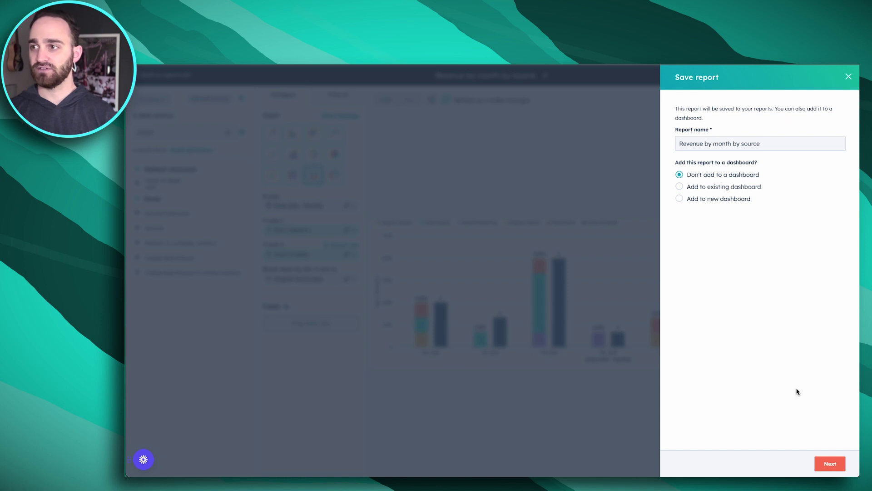
Step: Leave 'Don't add to a dashboard' selected and proceed to the access step, where Everyone can view and edit
click(829, 465)
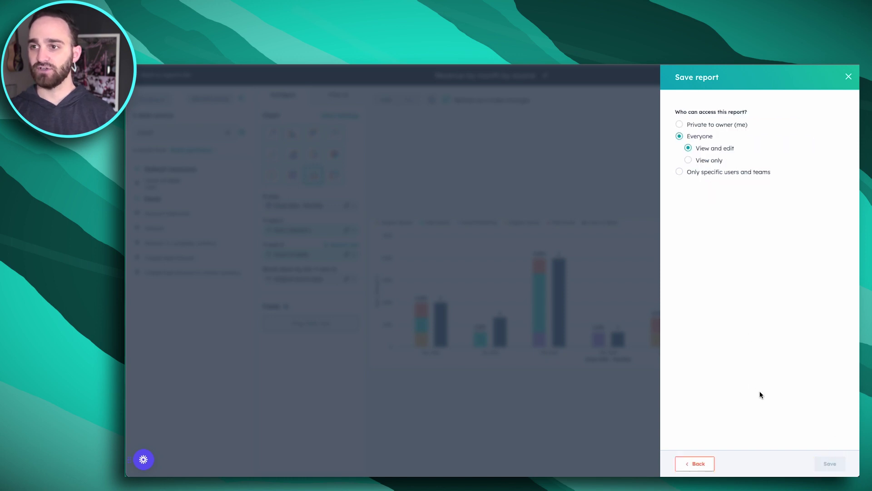